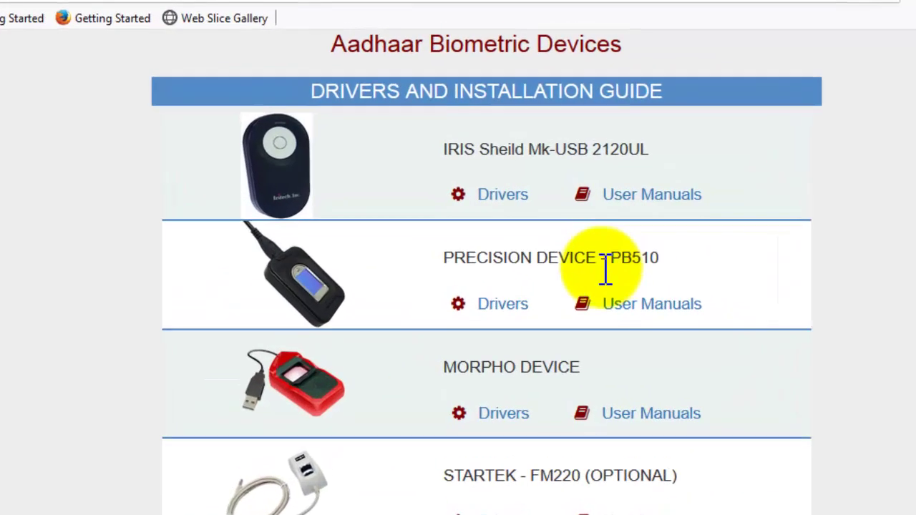
Open the Precision PB510 drivers page and download the Windows PB510 SDK, saving PB510.zip.
click(504, 314)
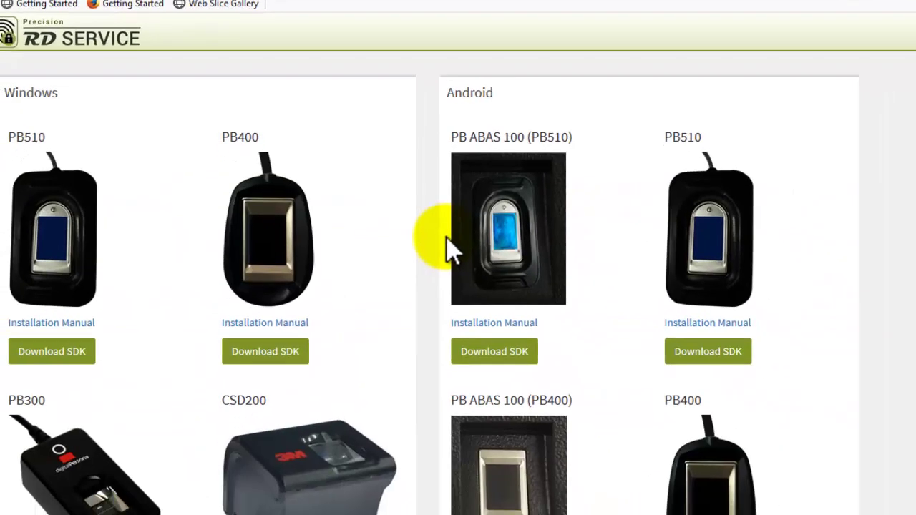
scroll(720, 255, down, 1)
scroll(757, 351, up, 1)
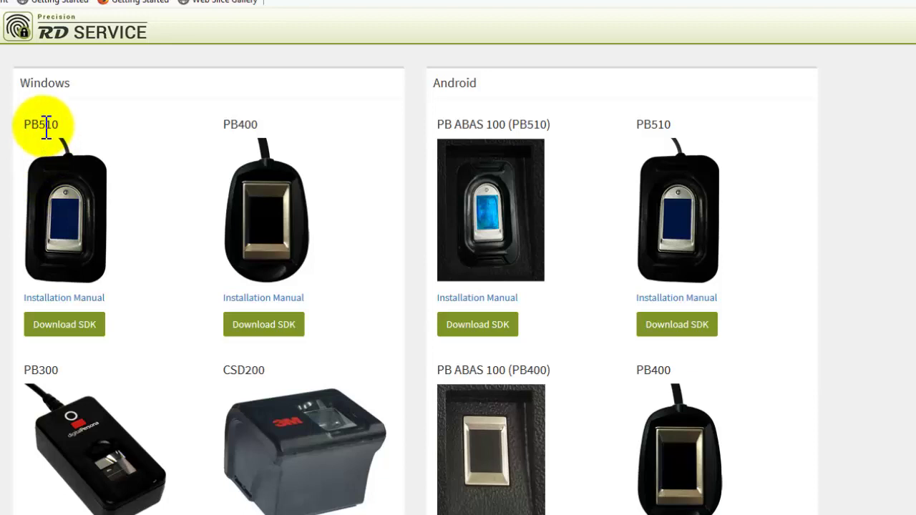
drag(57, 119, 33, 117)
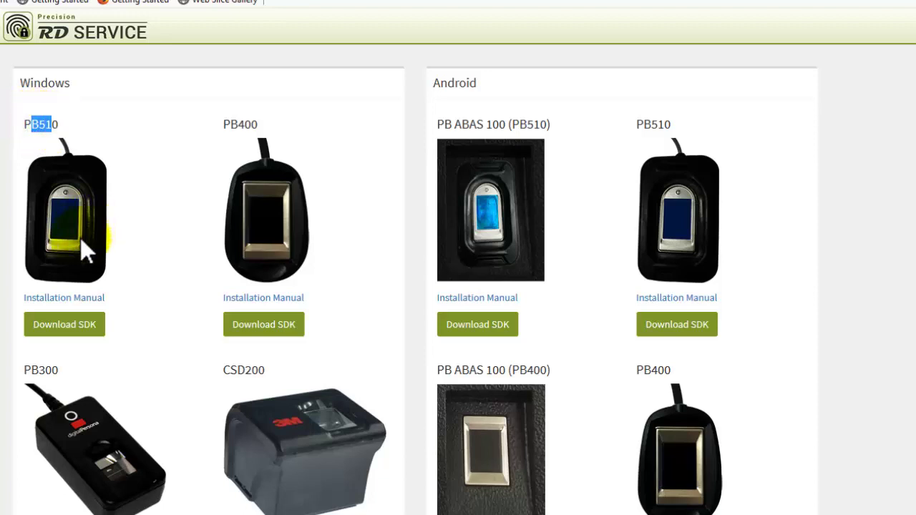
click(76, 328)
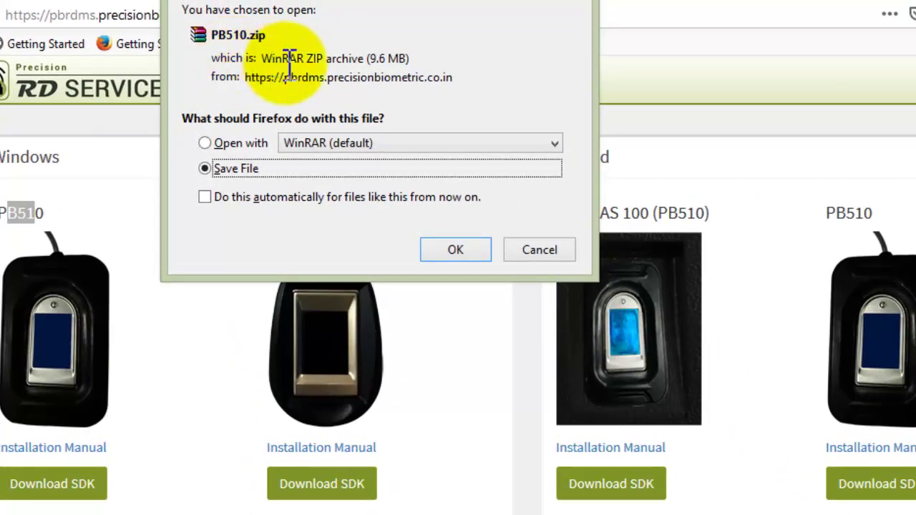
click(456, 250)
Open the downloaded PB510 archive and extract its contents to the biometrc folder on Local Disk (E:).
click(859, 93)
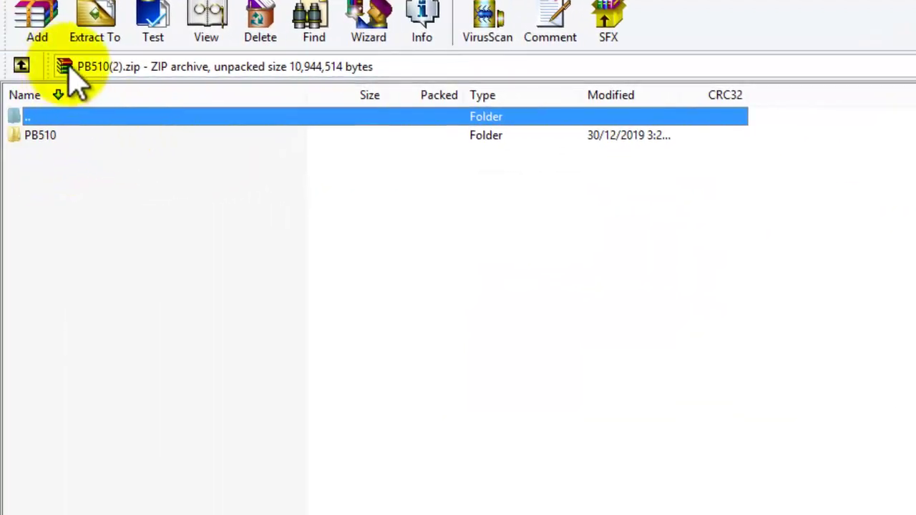
click(868, 385)
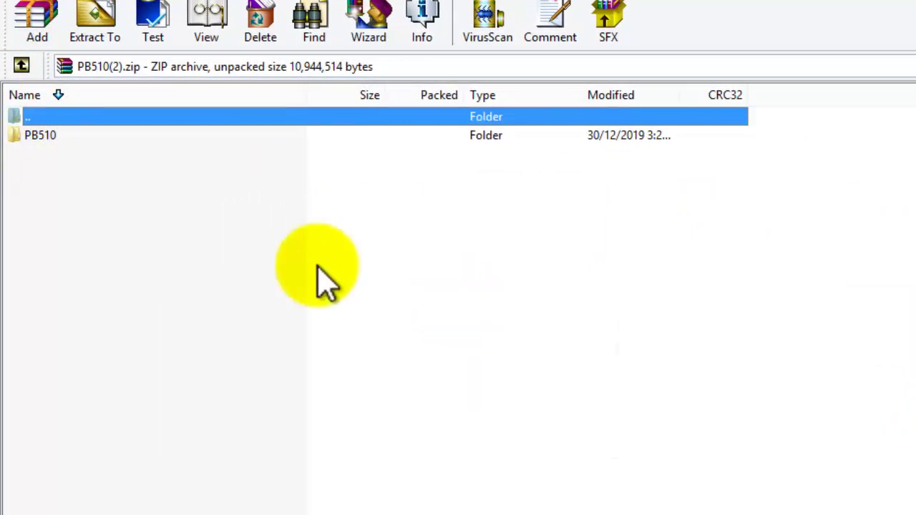
click(94, 22)
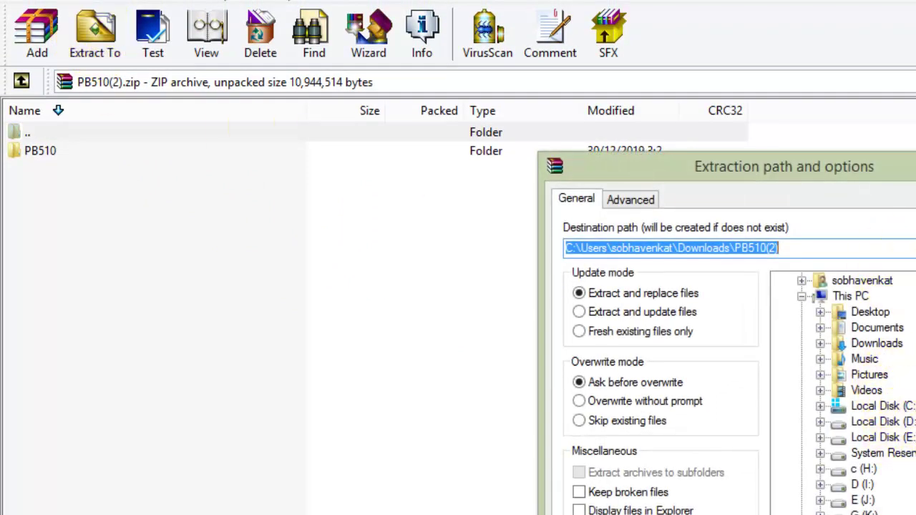
key(Return)
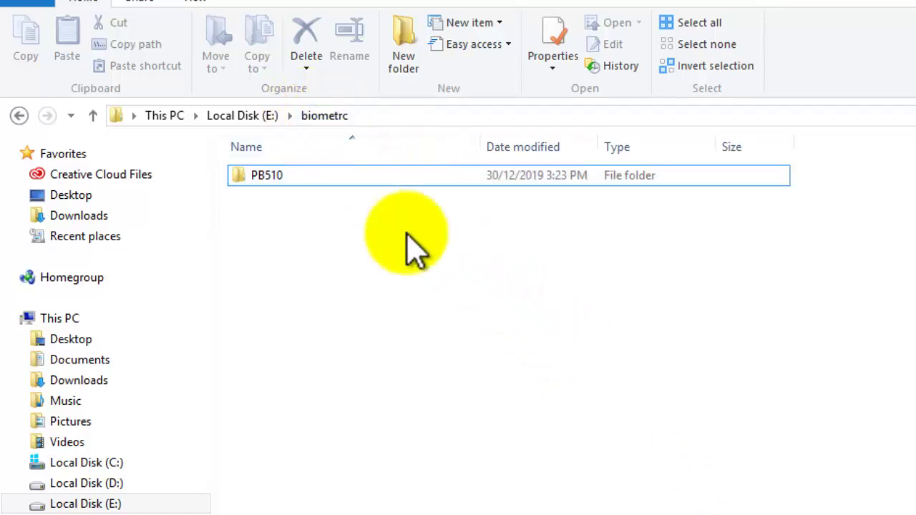
Open the extracted PB510 folder inside biometrc.
click(299, 178)
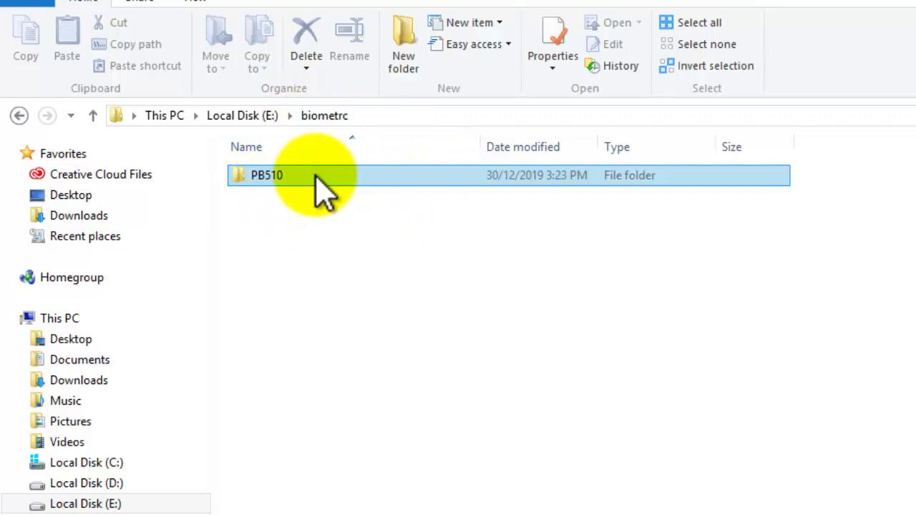
double_click(319, 179)
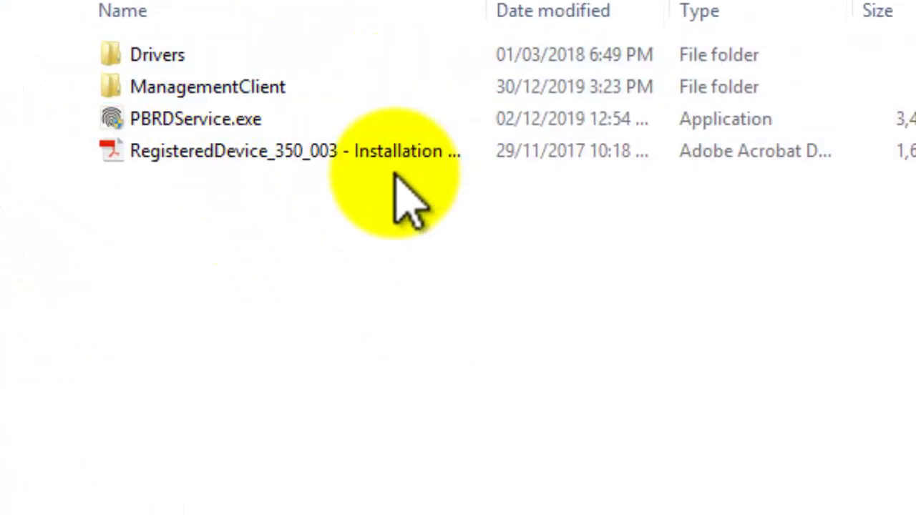
click(395, 159)
click(397, 160)
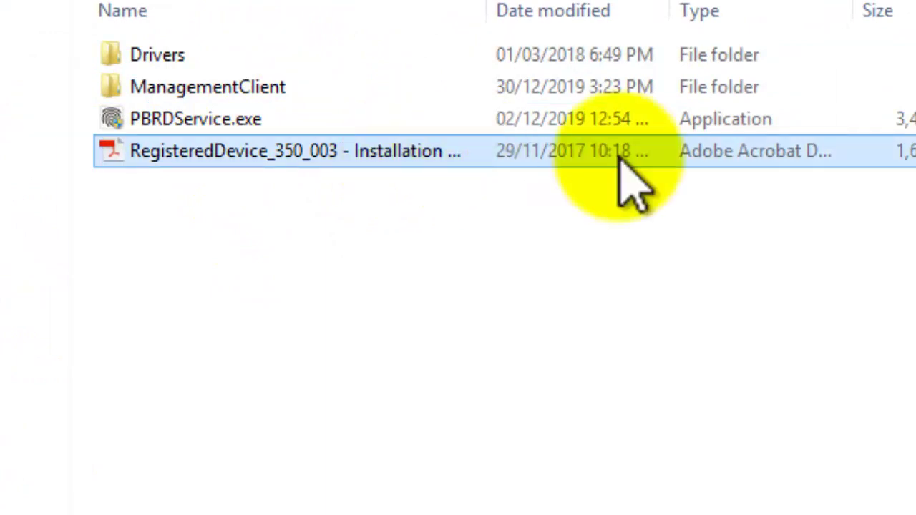
click(337, 282)
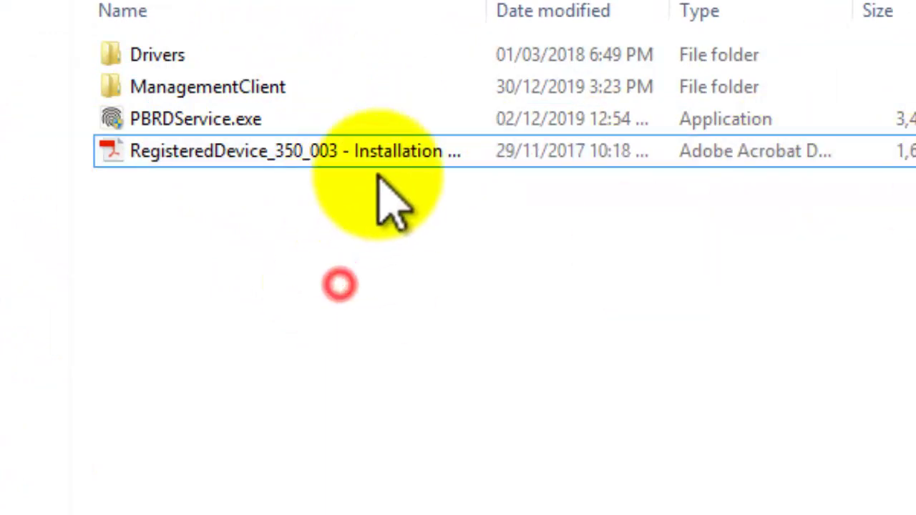
click(218, 118)
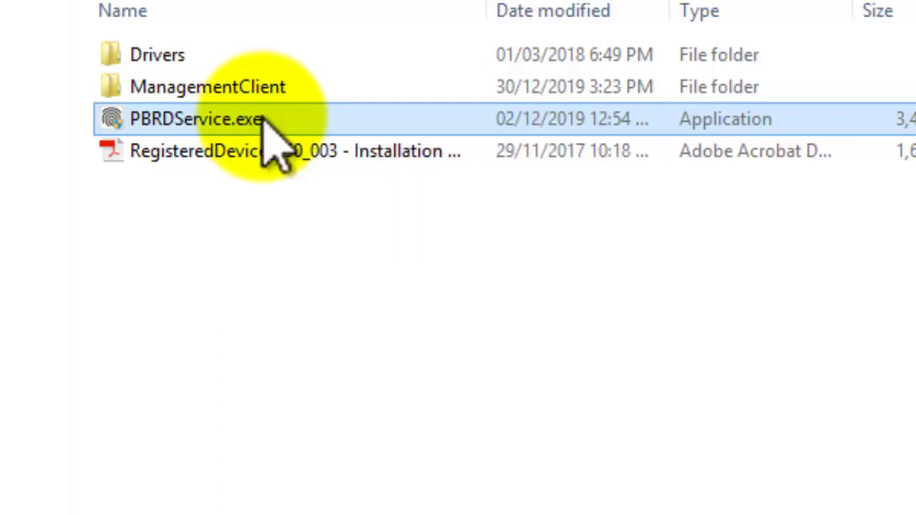
right_click(265, 119)
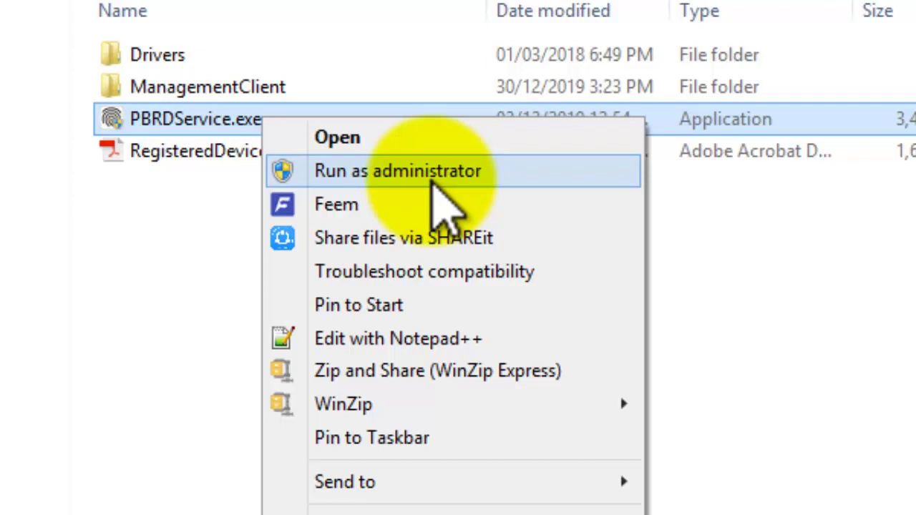
click(873, 300)
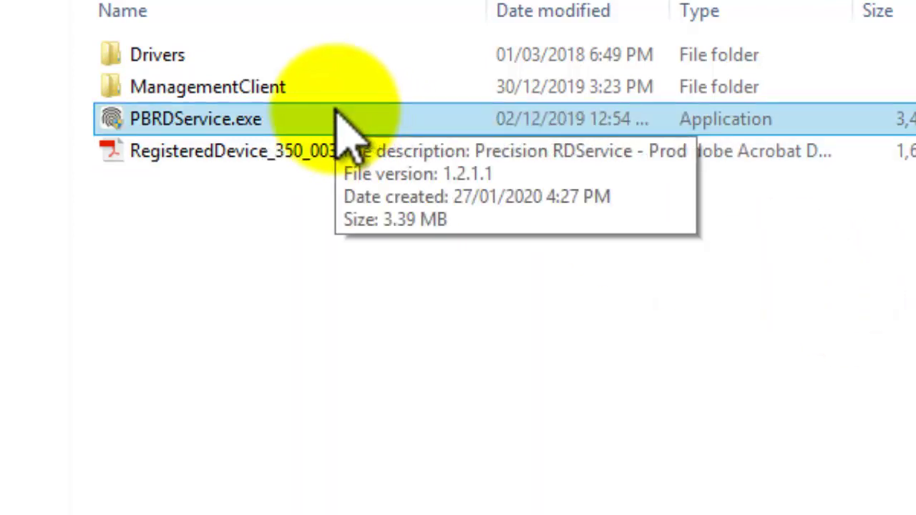
right_click(335, 108)
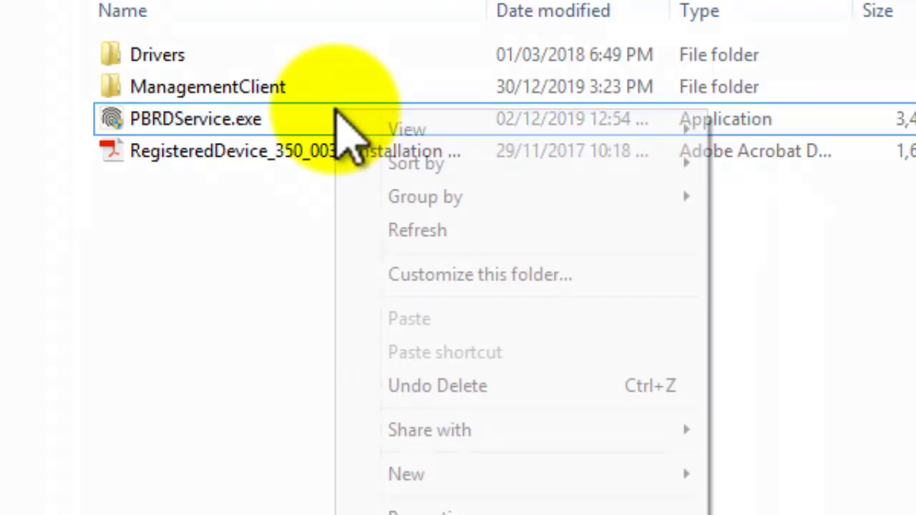
Run PBRDService.exe as administrator and allow it to make changes to the computer.
right_click(225, 118)
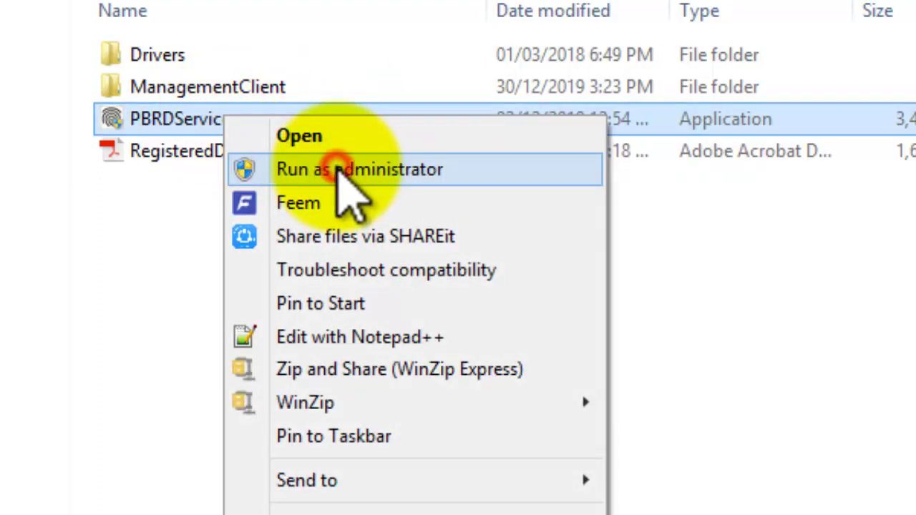
click(338, 171)
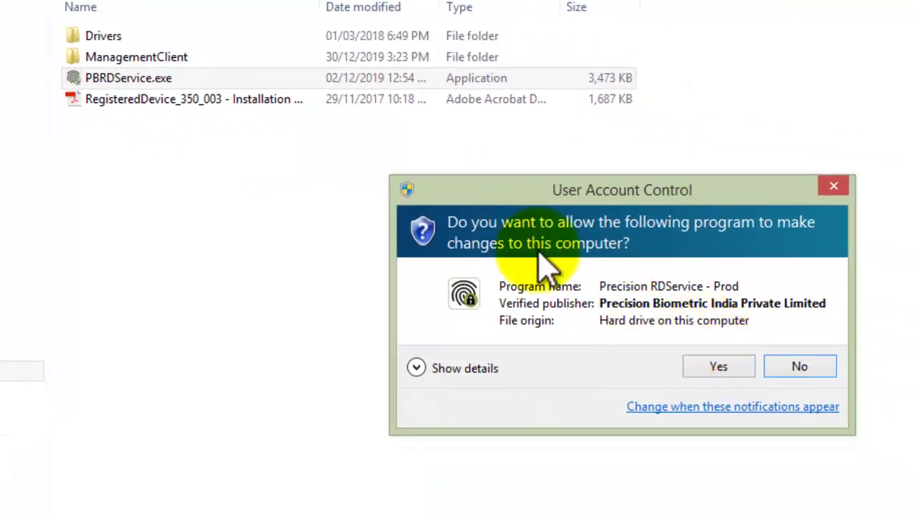
click(719, 367)
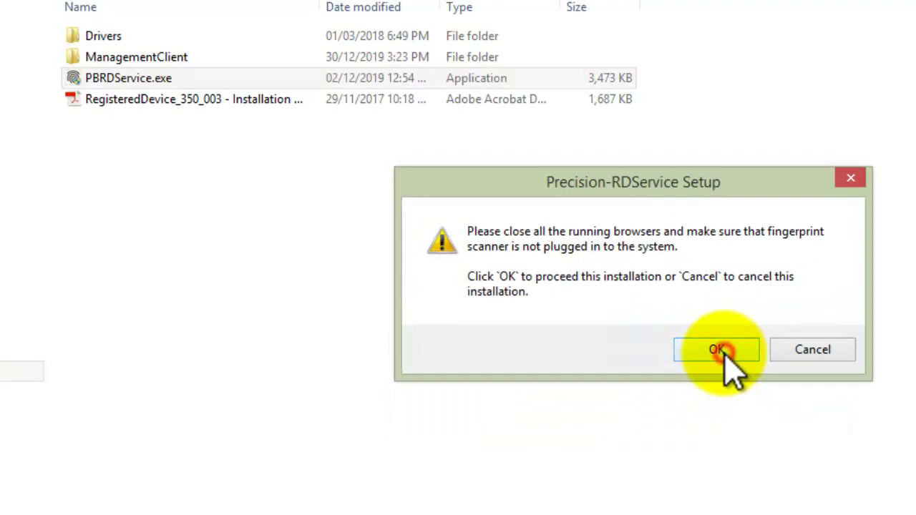
Accept the Precision-RDService setup notices and install all selected components in the default PBRDService folder.
click(725, 352)
click(760, 422)
click(763, 422)
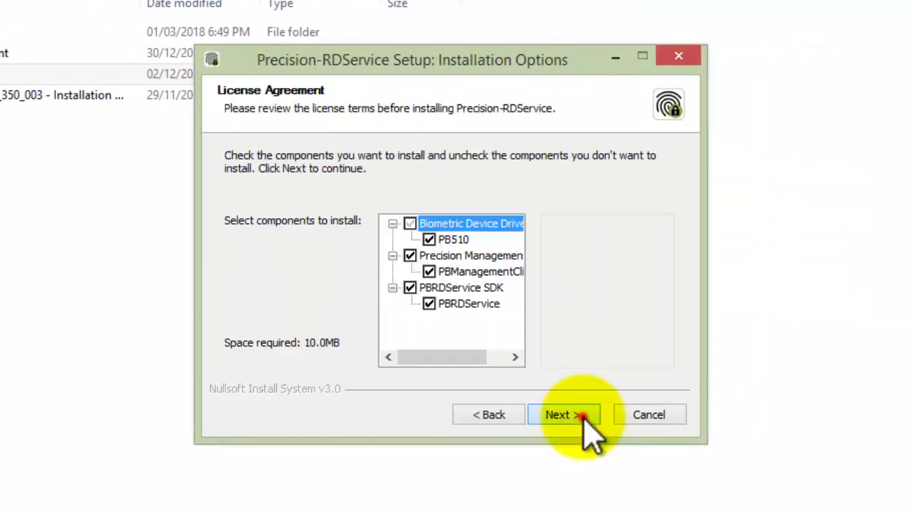
click(584, 421)
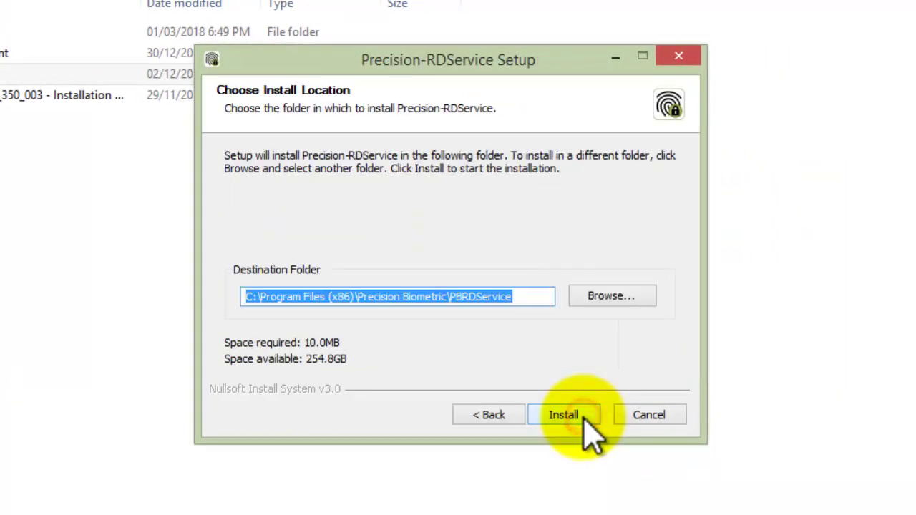
click(584, 421)
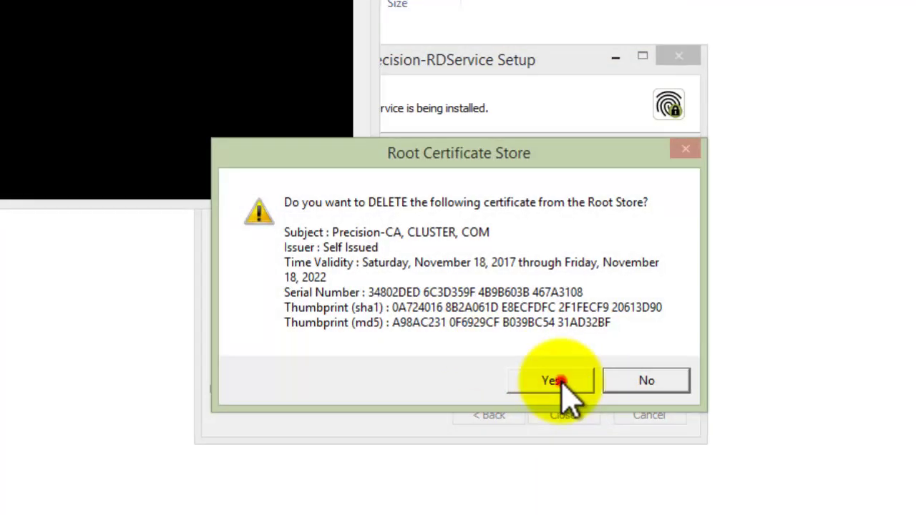
Approve deleting the existing Precision-CA root certificate and installing its replacement, and close the completed setup.
click(560, 381)
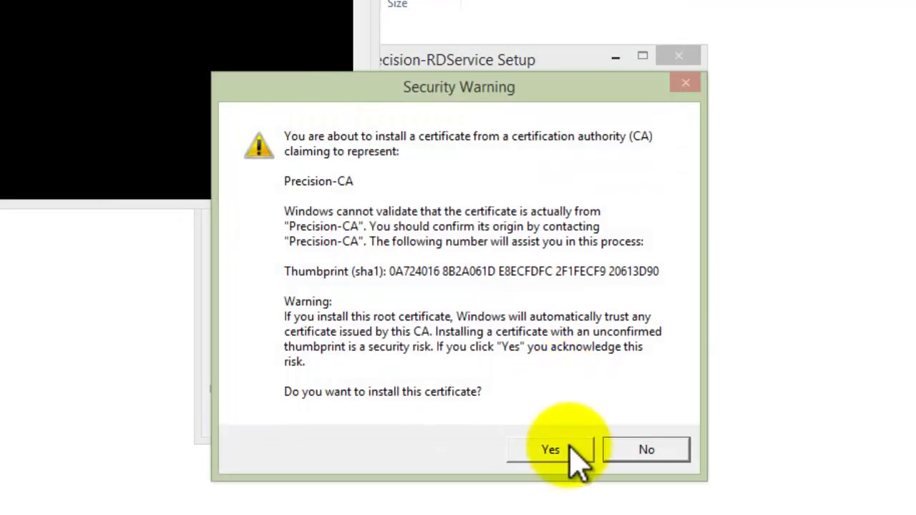
click(570, 448)
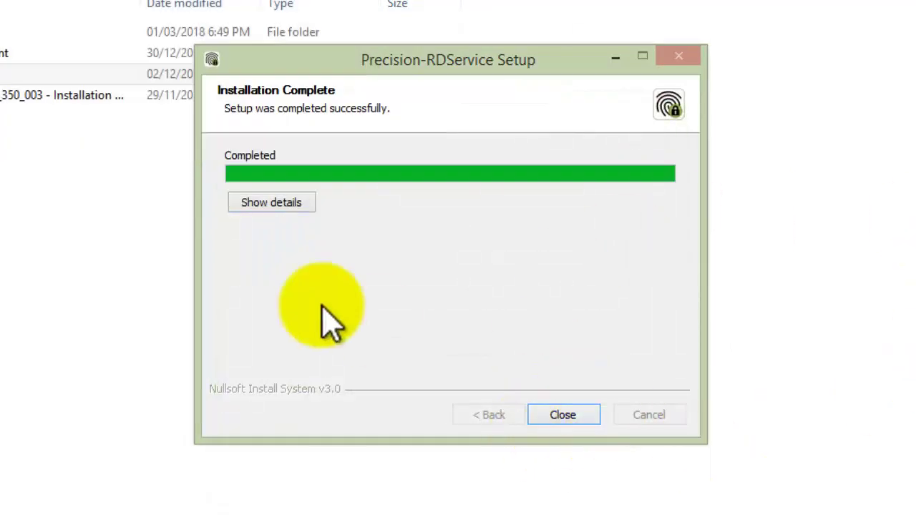
click(572, 415)
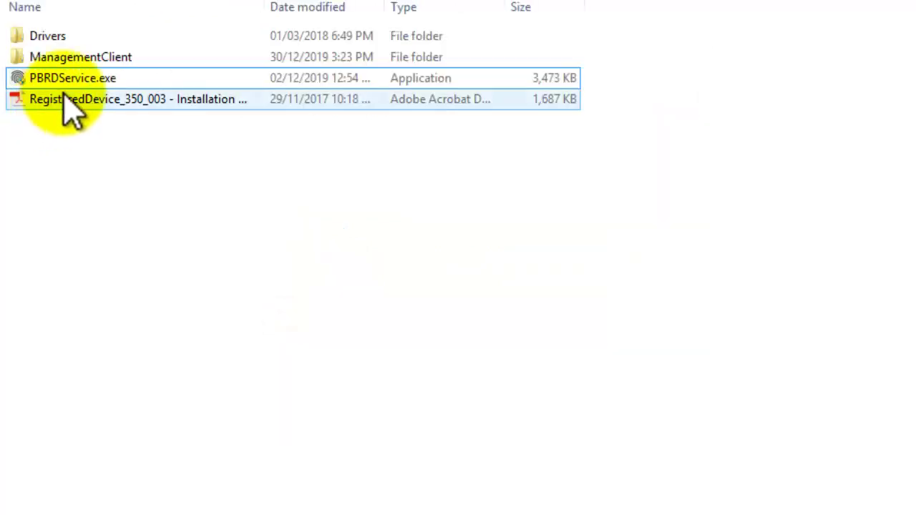
click(80, 80)
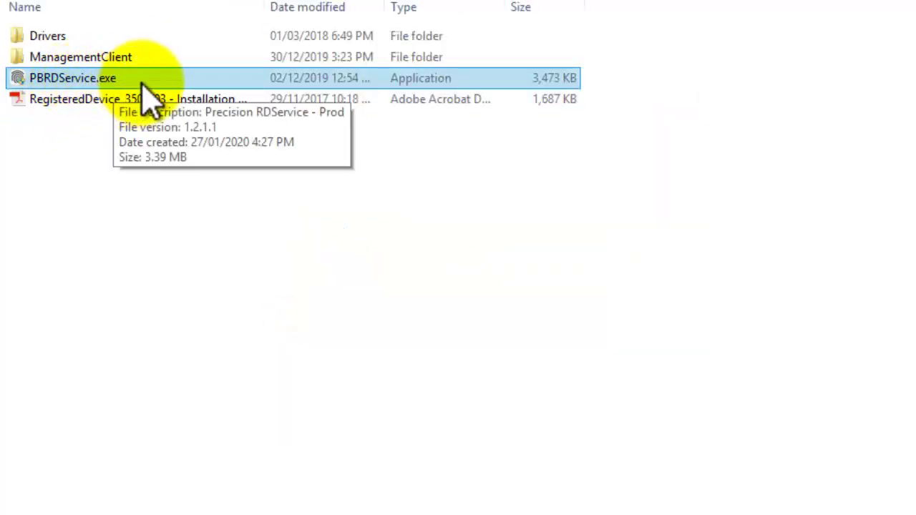
click(318, 247)
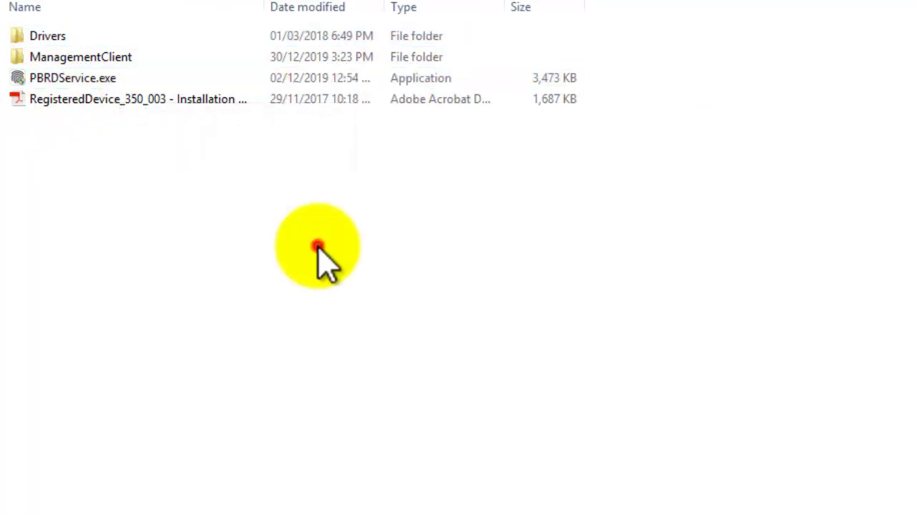
click(140, 103)
click(131, 79)
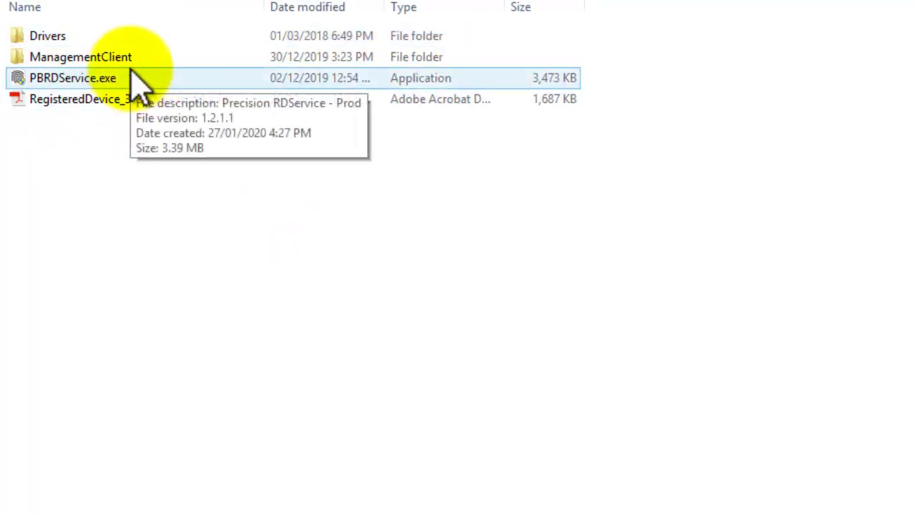
Look in the Drivers folder, view the run options for Precision-PB510.exe, and return to the PB510 folder.
click(140, 57)
key(Up)
double_click(142, 39)
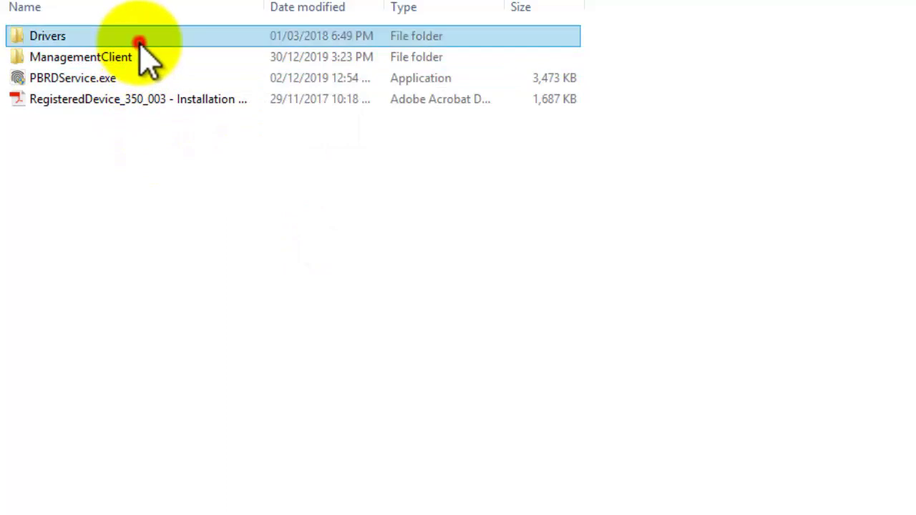
right_click(139, 57)
right_click(126, 36)
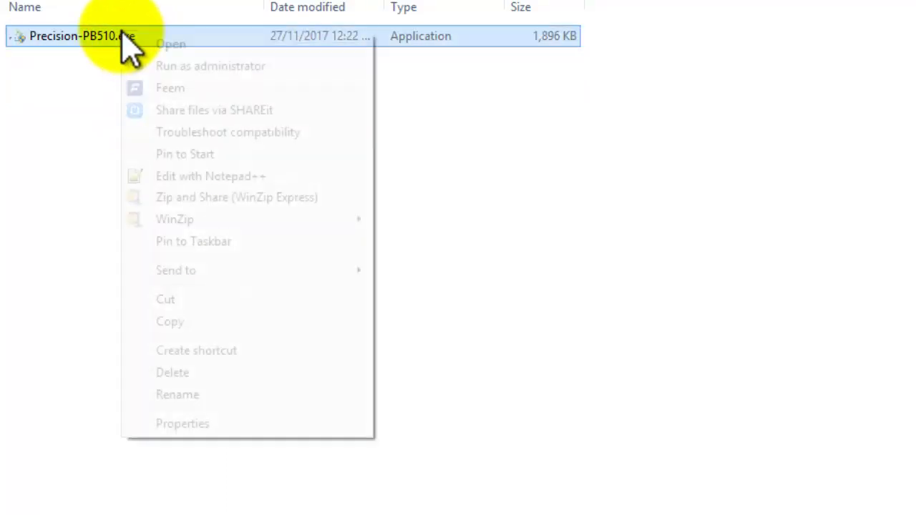
click(479, 153)
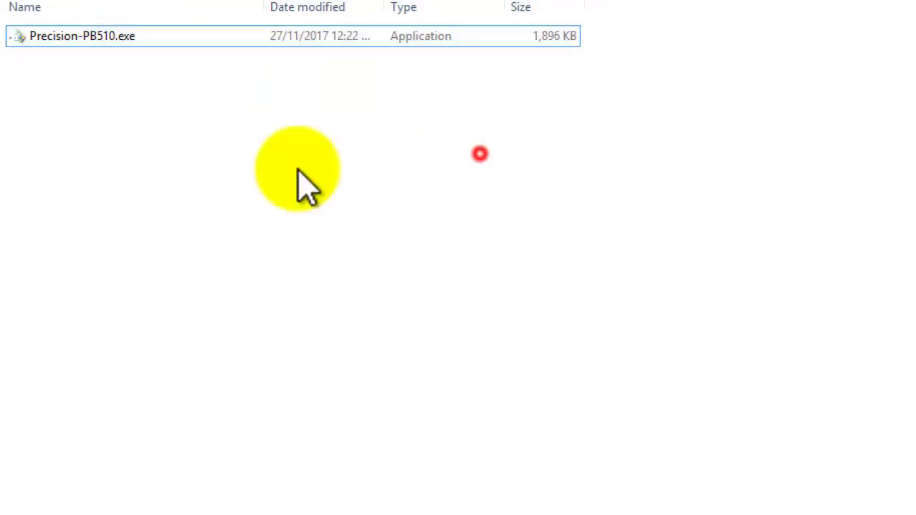
key(BackSpace)
Look in the ManagementClient folder, view the run options for PBManagementClient.exe, and return to the PB510 folder.
double_click(127, 59)
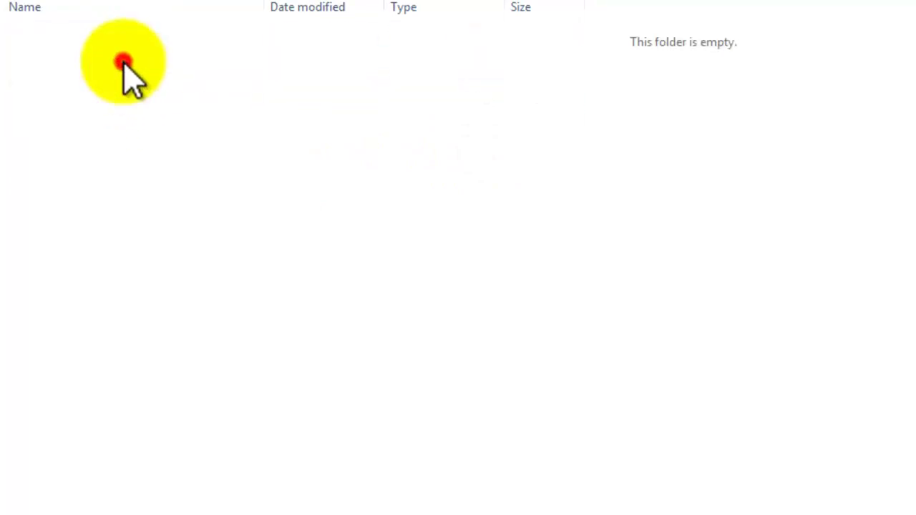
right_click(136, 41)
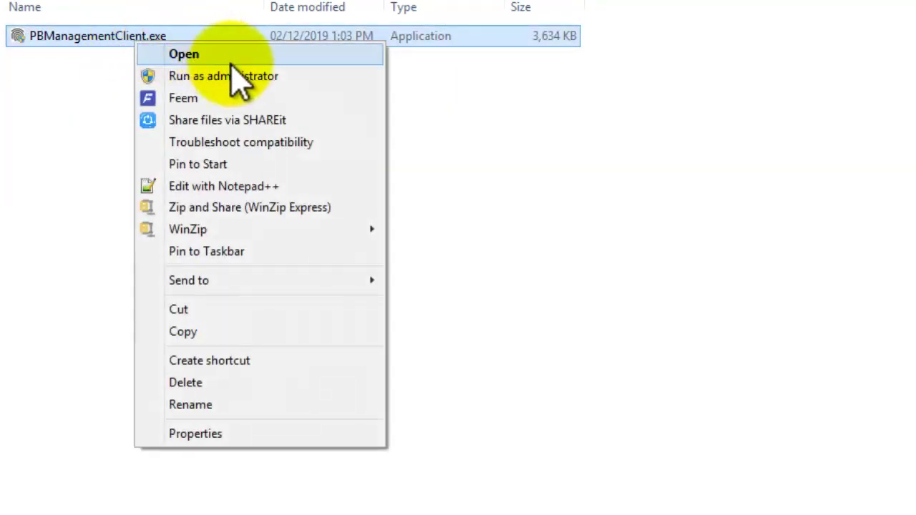
click(476, 100)
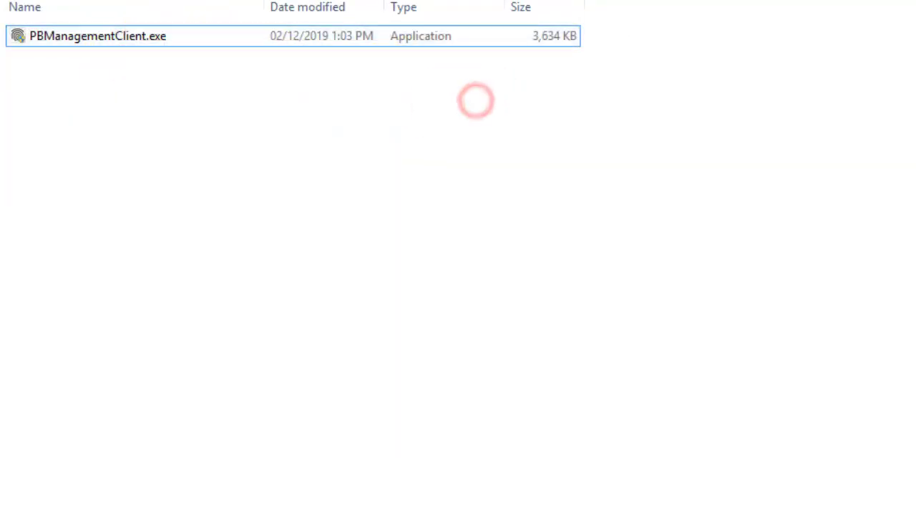
key(BackSpace)
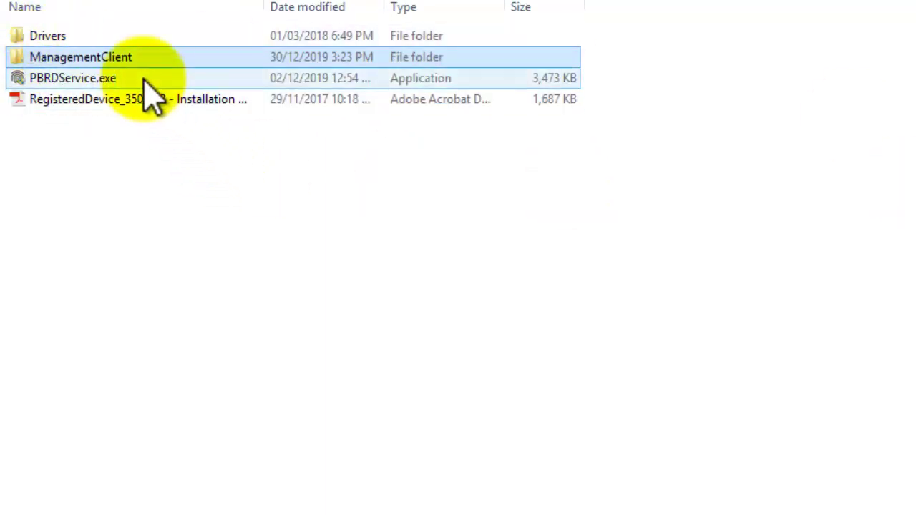
Switch to the CFMS website, go to its login, and open the Biometric/IRIS Device Configuration application.
mouse_move(150, 94)
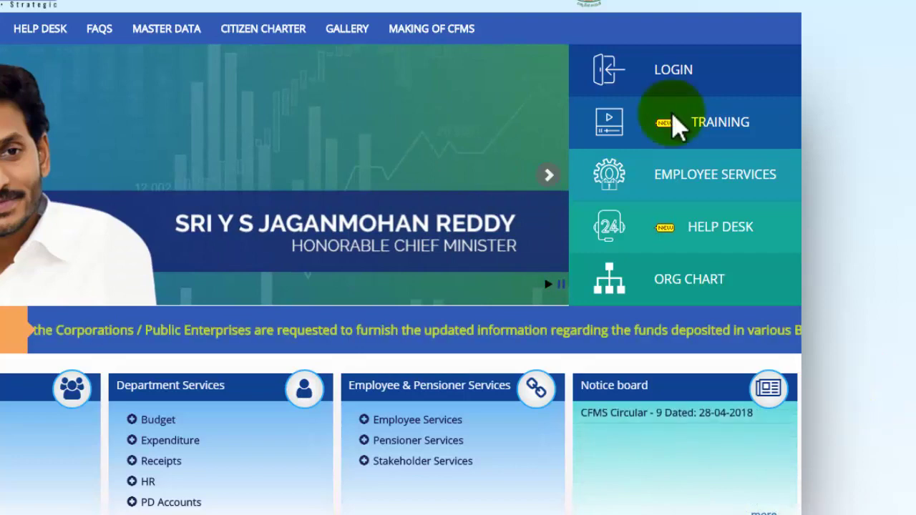
click(683, 75)
scroll(463, 205, down, 10)
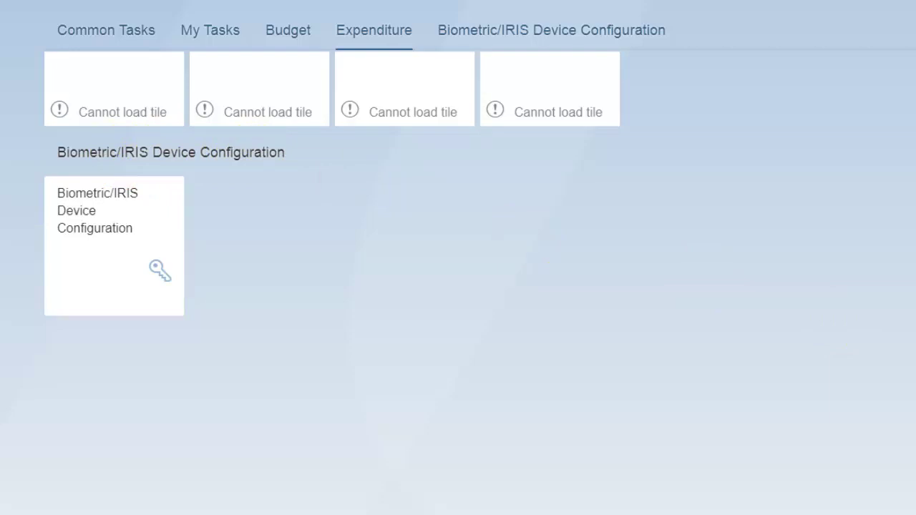
click(113, 200)
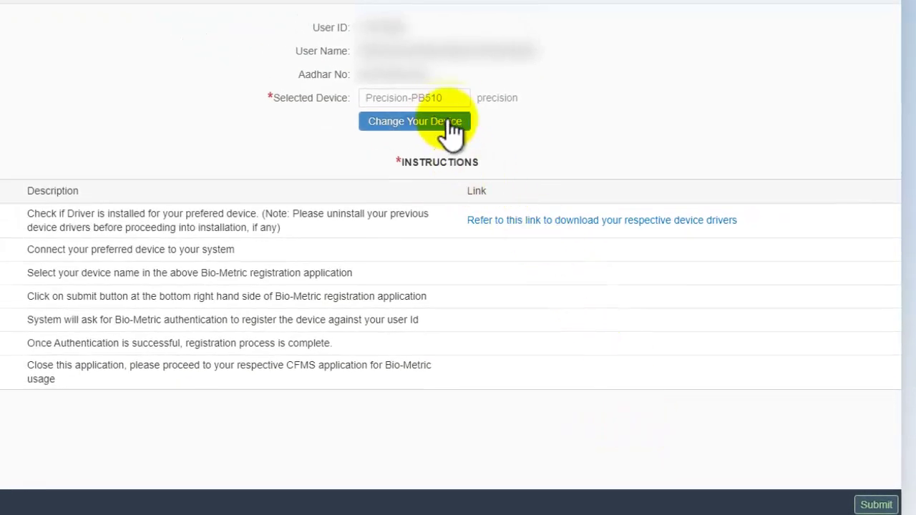
Change the registered biometric device, choosing Precision-PB510 from the available devices.
click(451, 121)
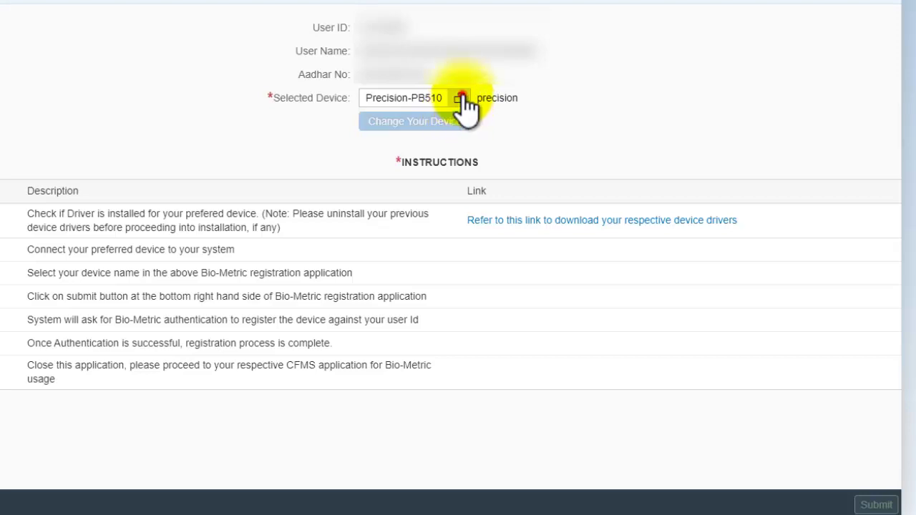
click(462, 98)
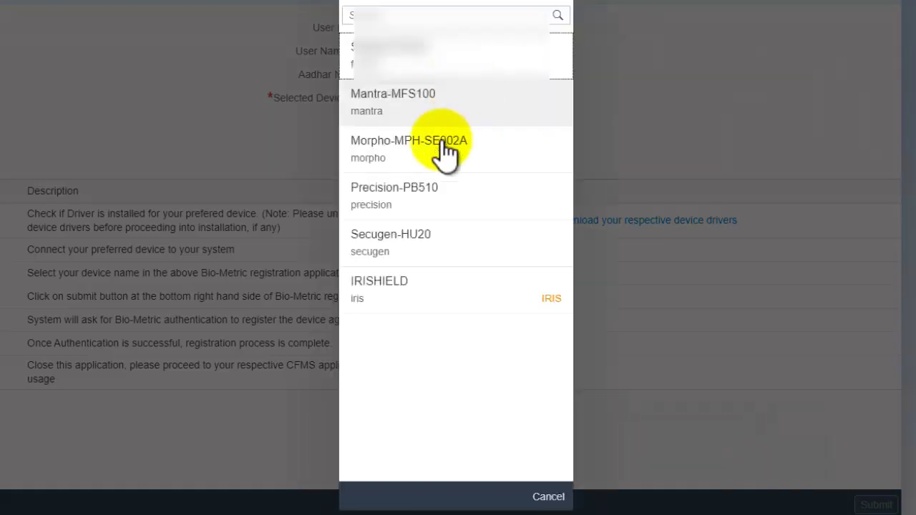
click(445, 196)
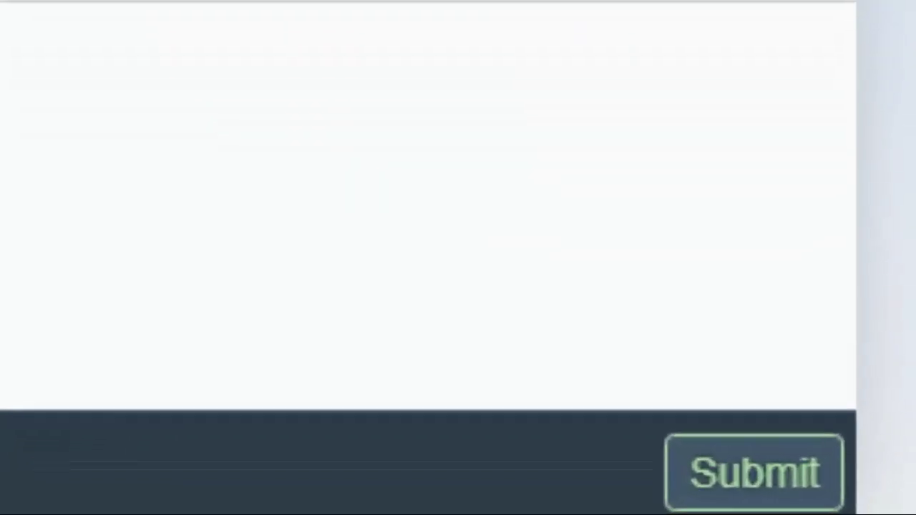
Submit the device registration, complete and acknowledge the Aadhaar biometric finger verification, and check the registration status.
click(748, 478)
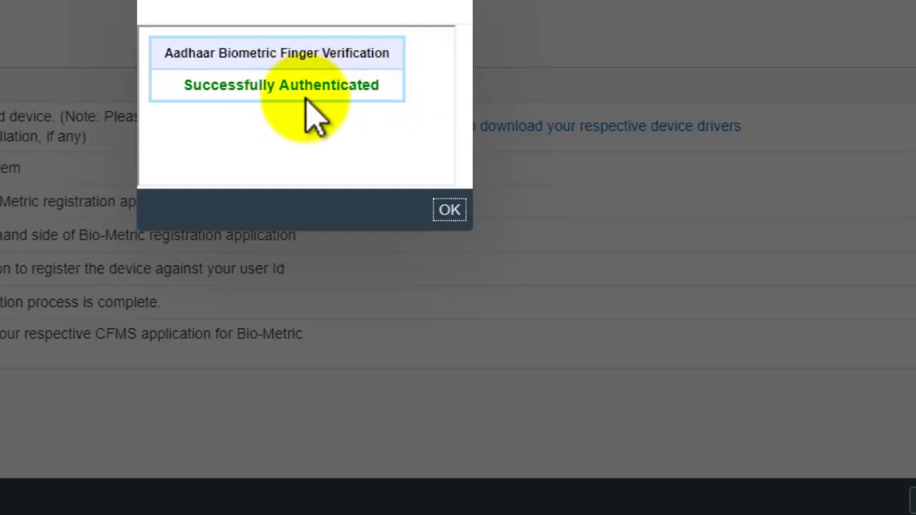
click(451, 211)
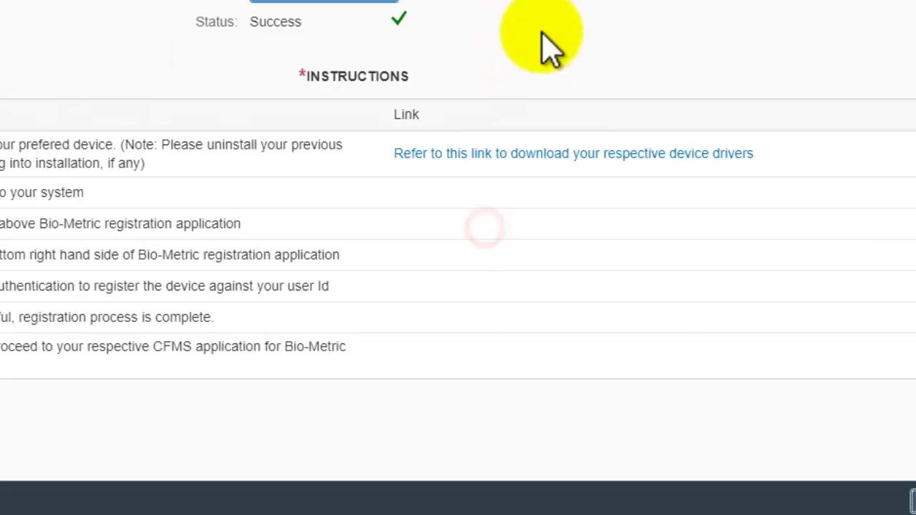
drag(247, 22, 295, 22)
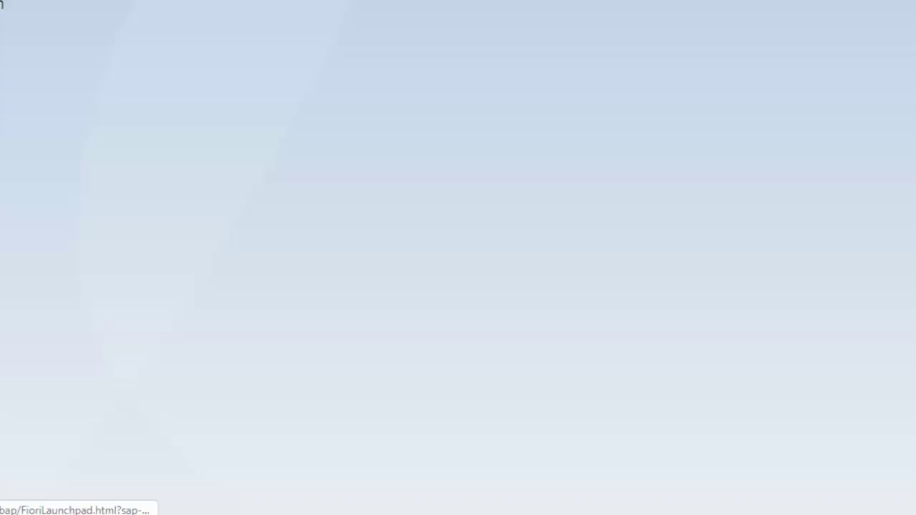
scroll(675, 358, up, 8)
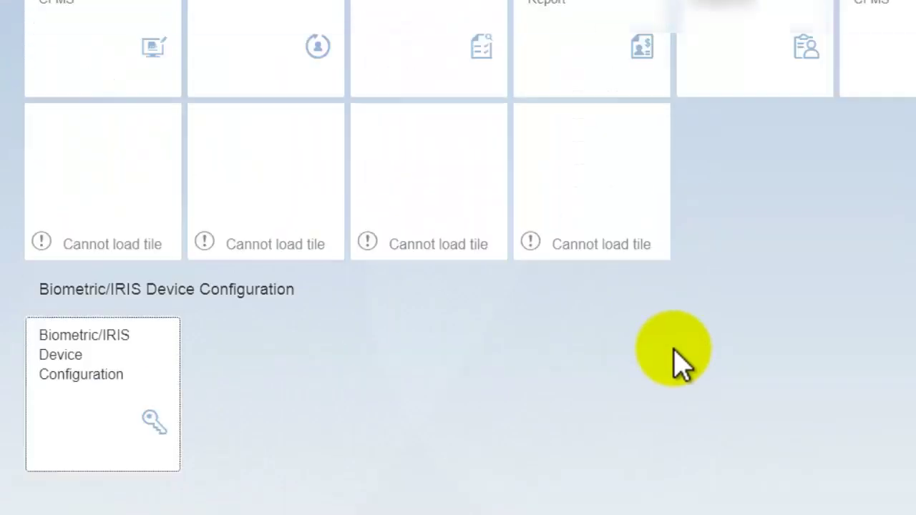
scroll(849, 450, down, 7)
scroll(845, 451, down, 3)
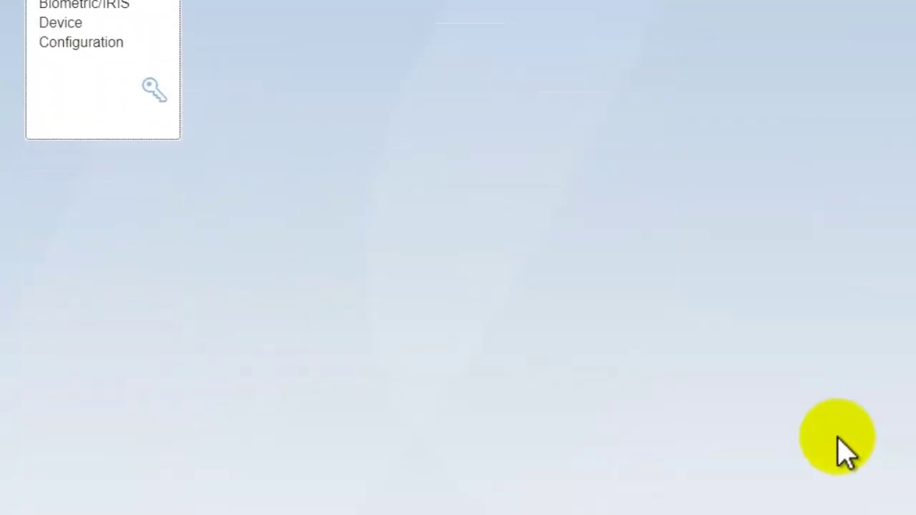